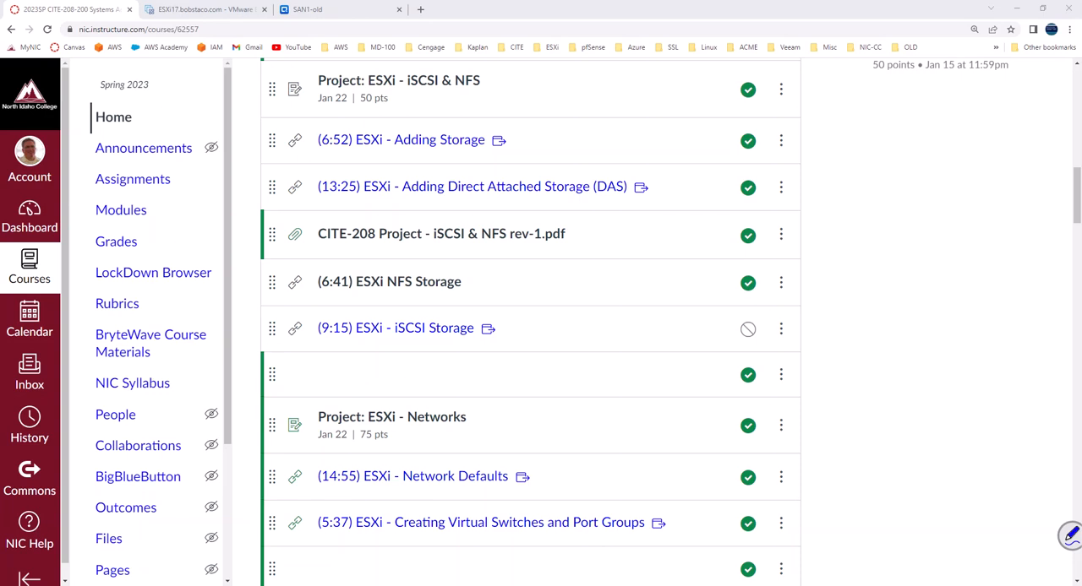
Step: Switch to the SMART Notebook notes and review the ESXi iSCSI adapter, port binding, static target and datastore settings
drag(504, 324, 525, 318)
click(256, 585)
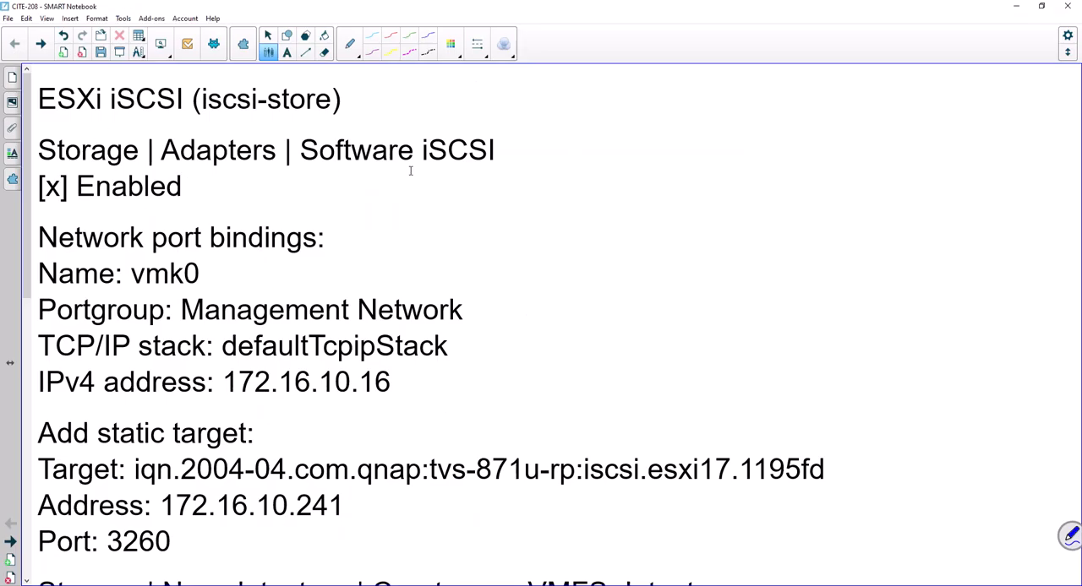
scroll(188, 269, down, 1)
scroll(187, 269, down, 7)
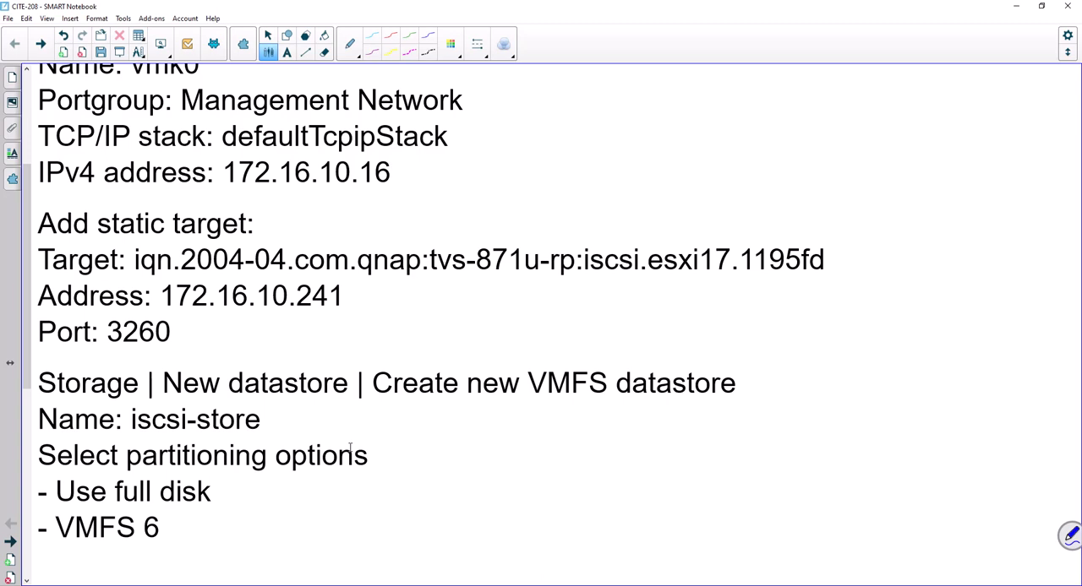
scroll(344, 481, up, 8)
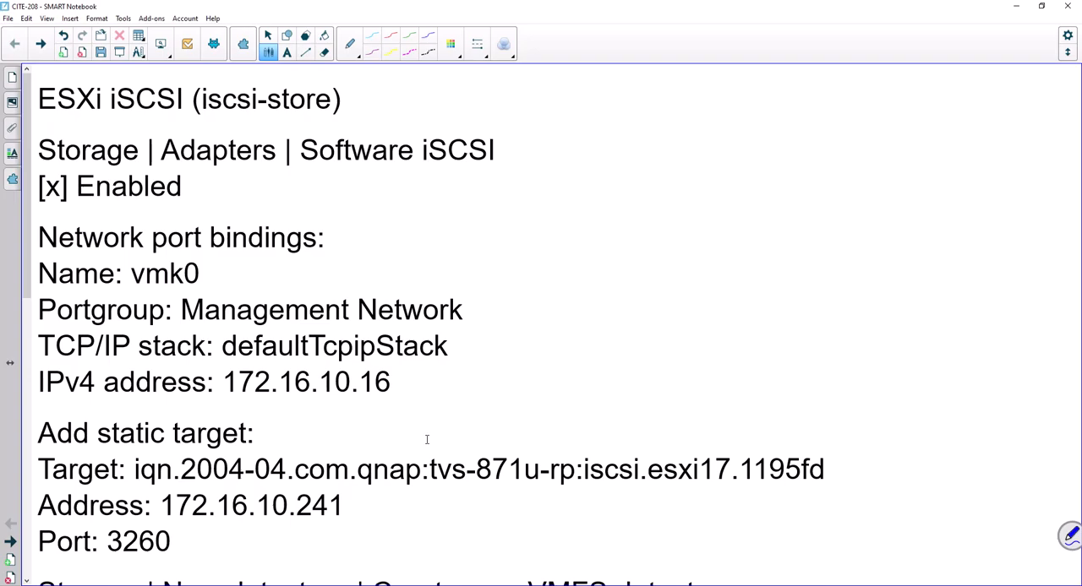
Step: Switch to the project PDF in Foxit PDF Reader and examine the iSCSI target for ESXi17 and its server address
key(alt+Tab)
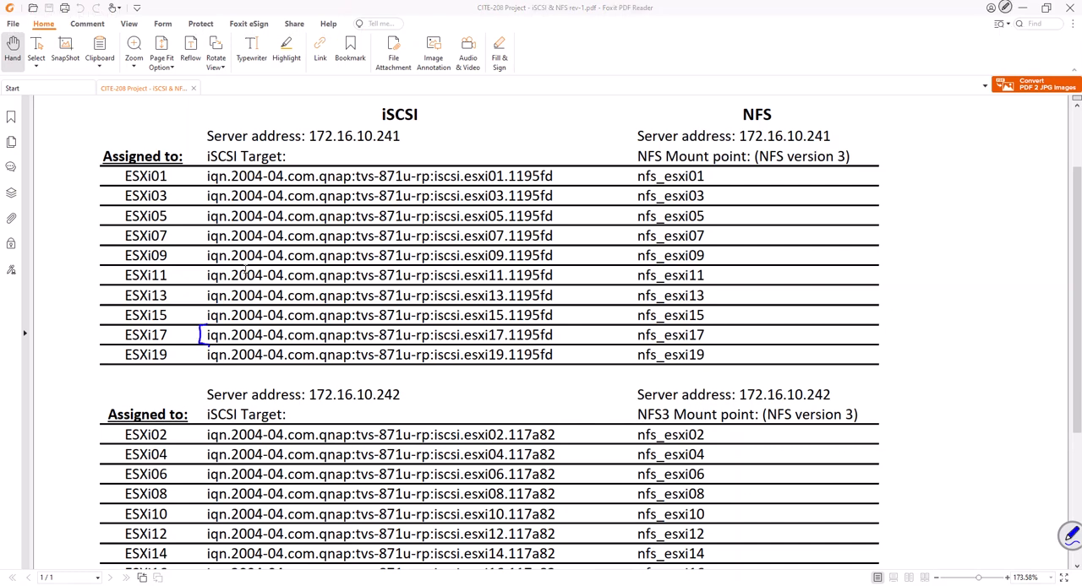
drag(556, 325, 556, 346)
drag(307, 144, 402, 144)
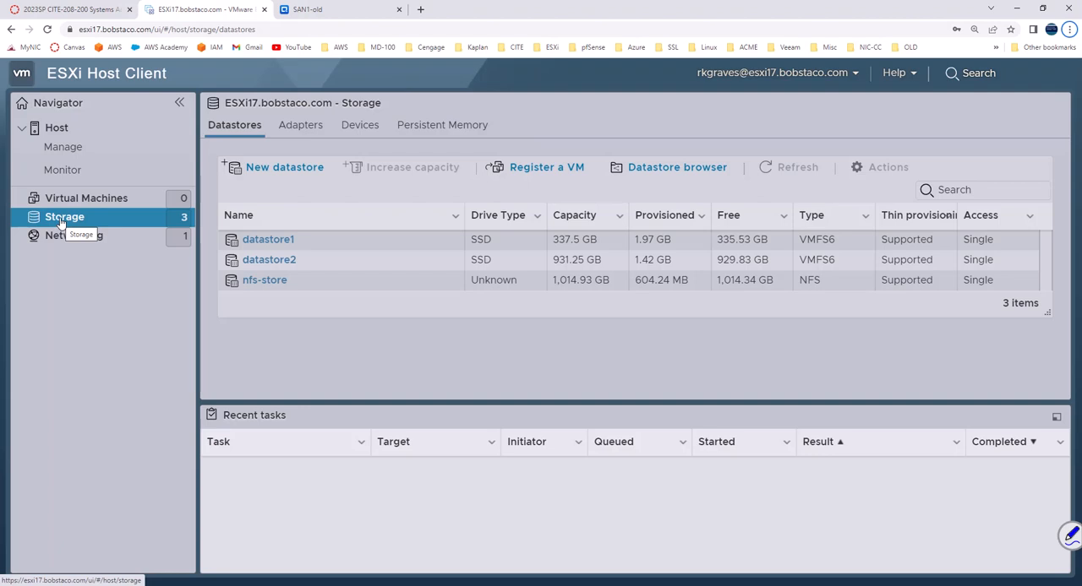
Step: Enable software iSCSI in the storage adapter configuration of host ESXi17
click(296, 126)
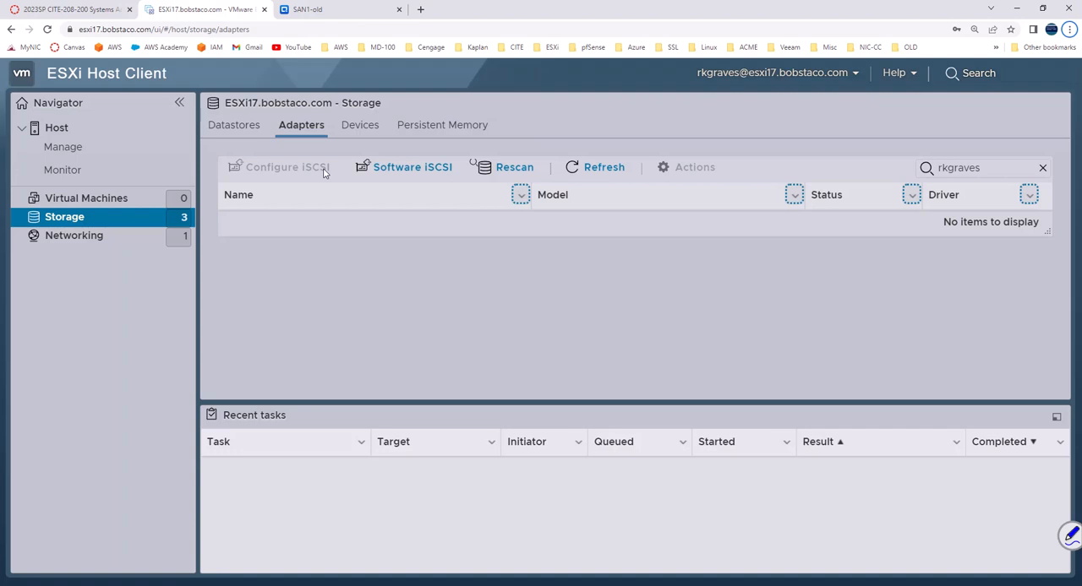
click(395, 177)
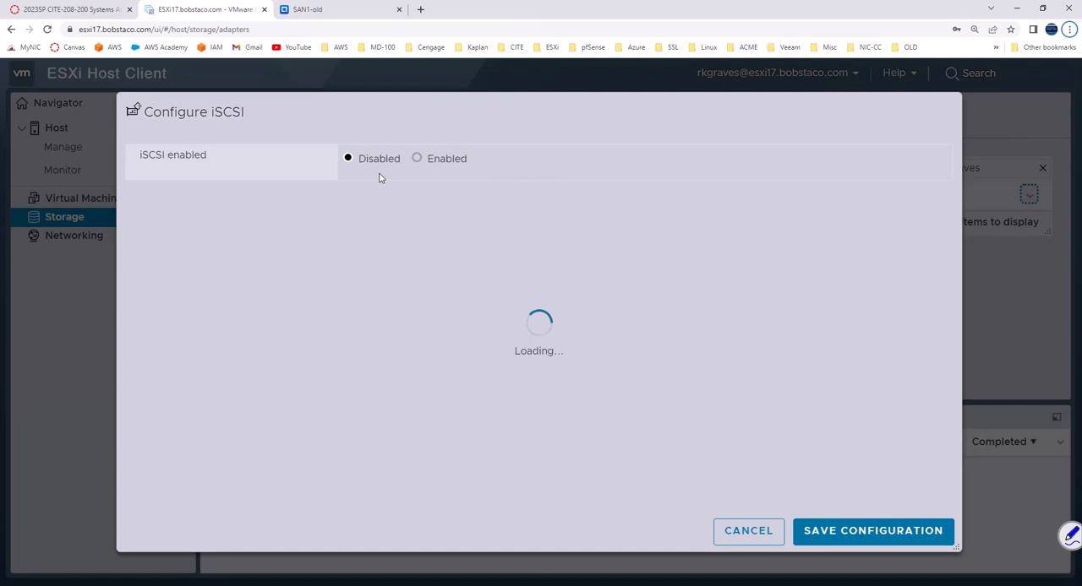
click(416, 159)
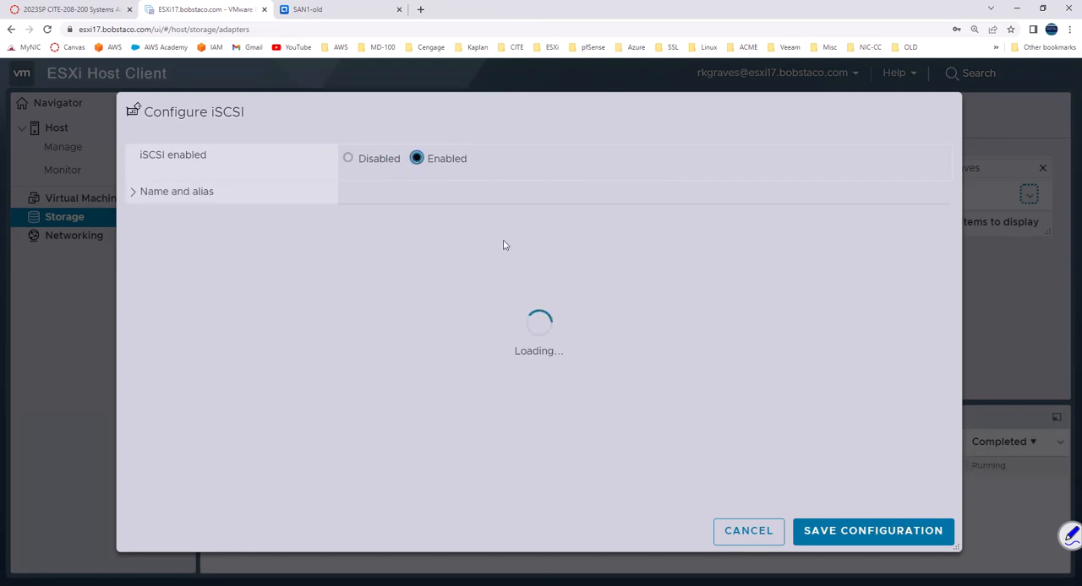
Step: Add a static target named iqn.2004-04.com.qnap:tvs-871u-rp:iscsi.esxi17.1195fd, copying the name from the ESXi17 row of the project PDF
click(436, 410)
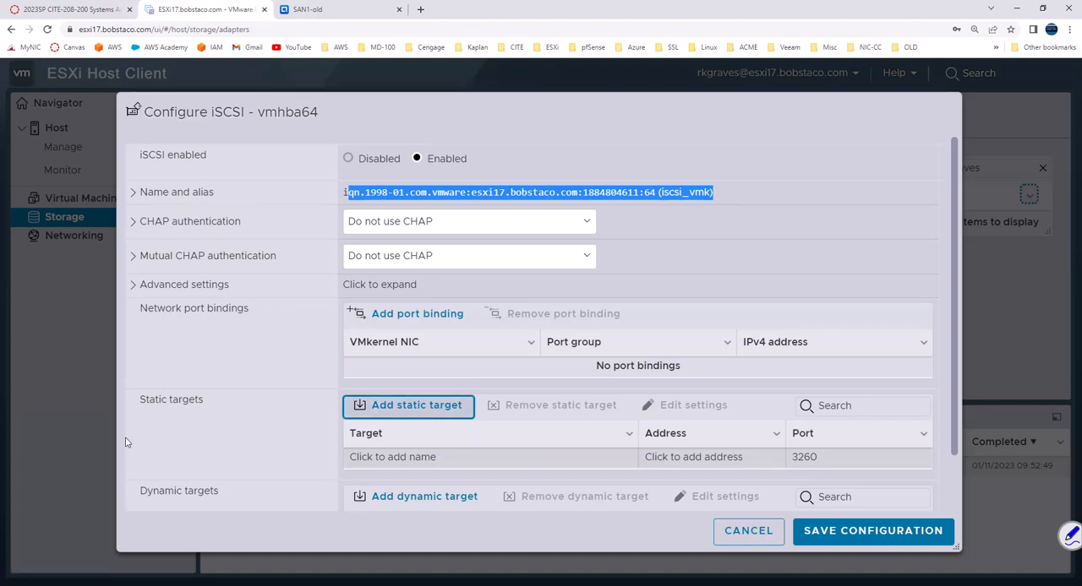
drag(554, 336, 208, 336)
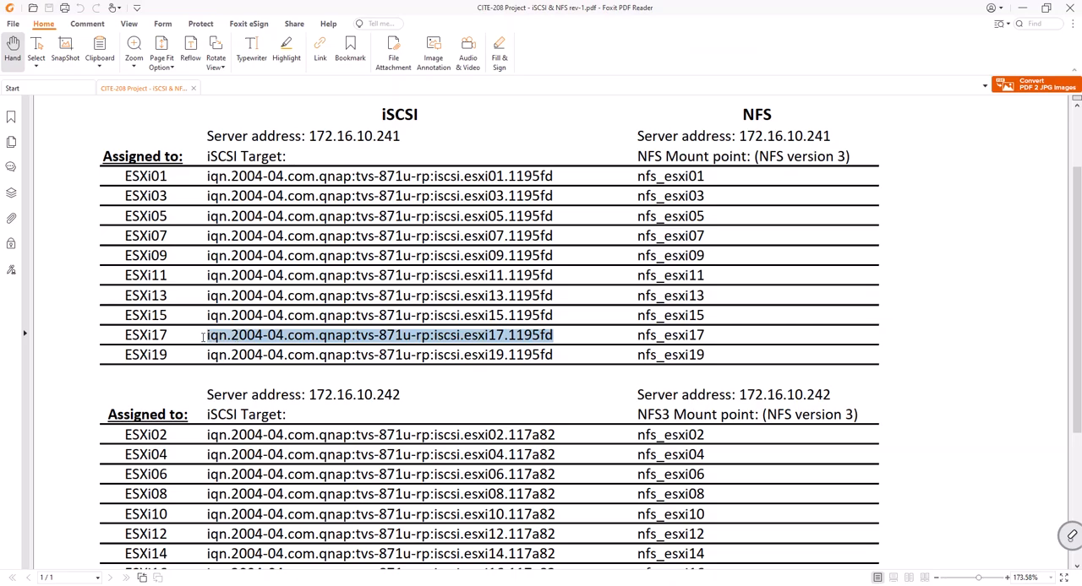
right_click(209, 337)
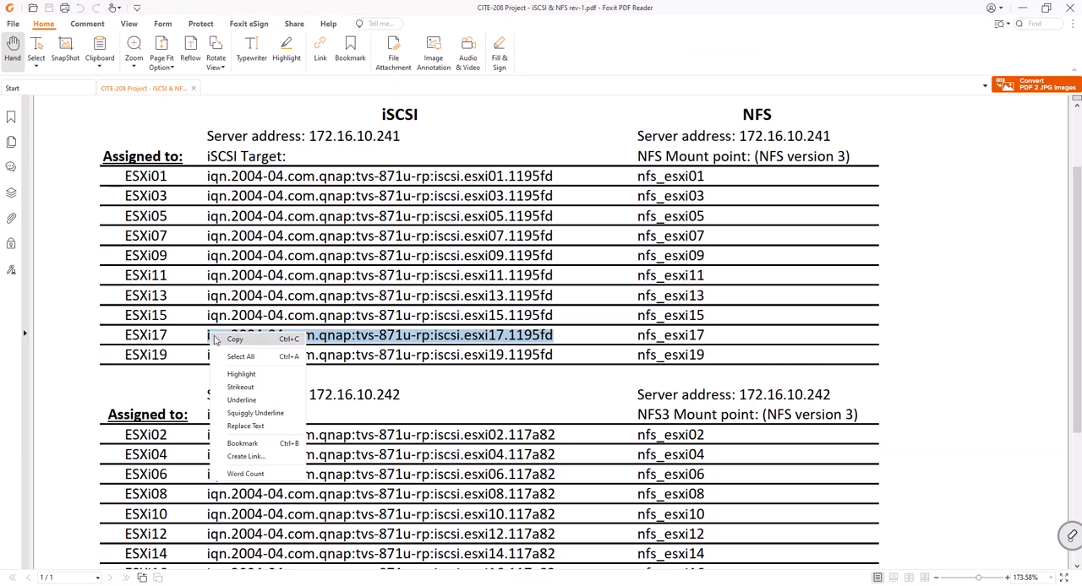
click(232, 341)
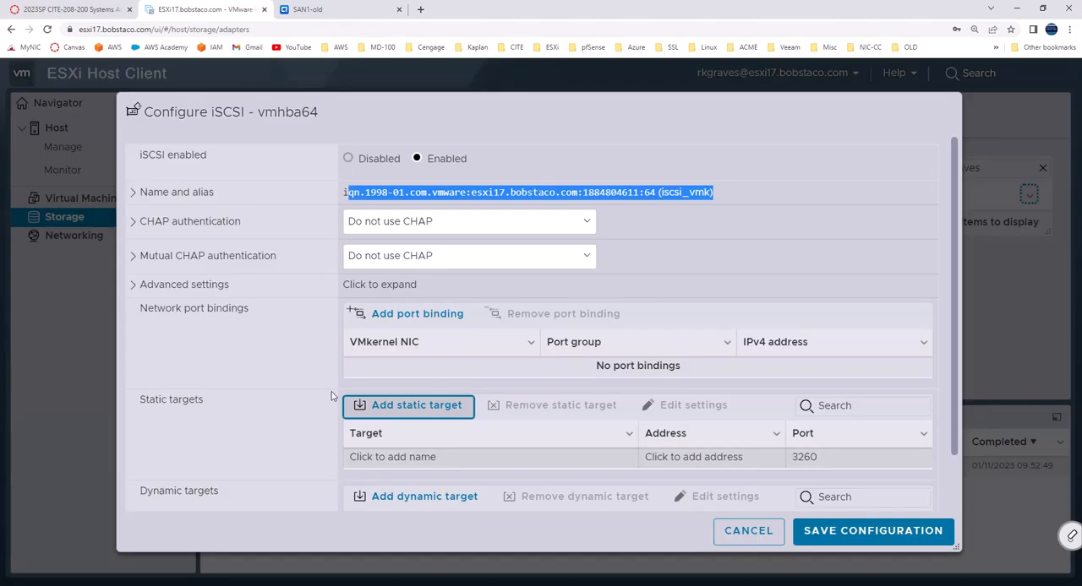
click(369, 457)
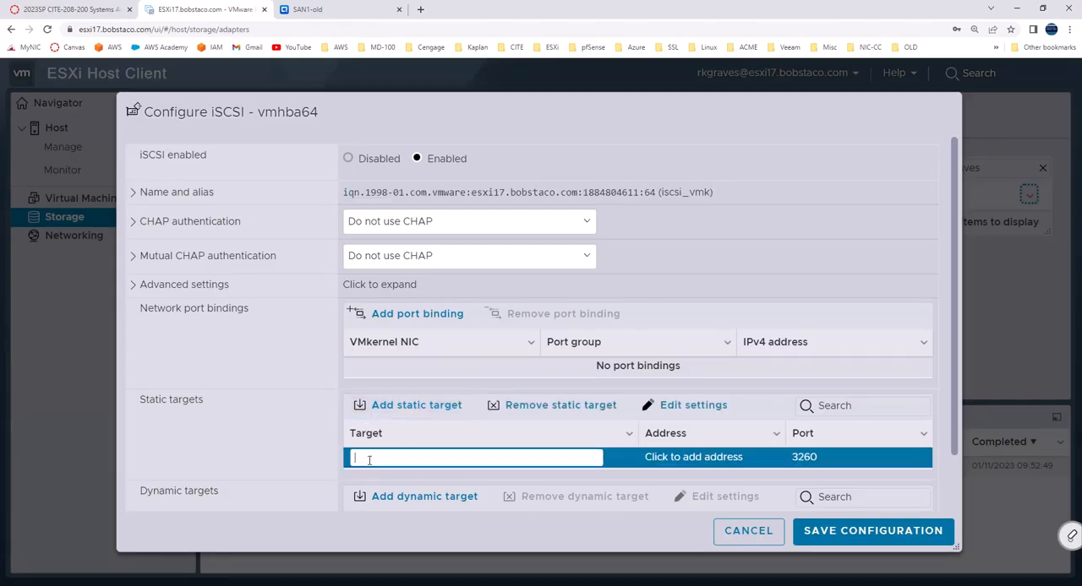
key(ctrl+v)
Step: Set the static target's address to 172.16.10.241, copied from the iSCSI server address in the project PDF
click(648, 457)
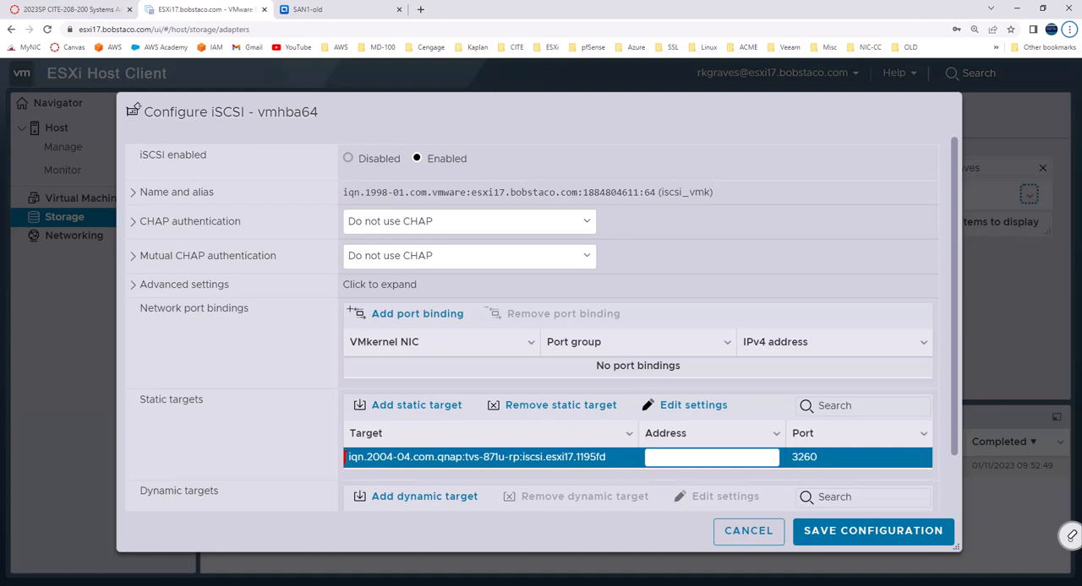
click(150, 585)
click(402, 140)
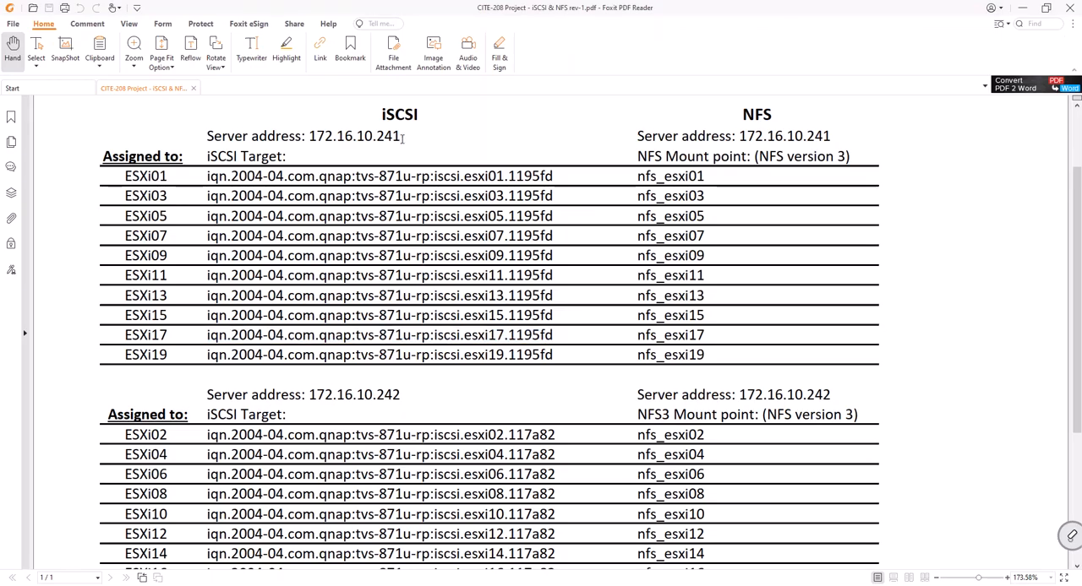
drag(402, 138, 310, 136)
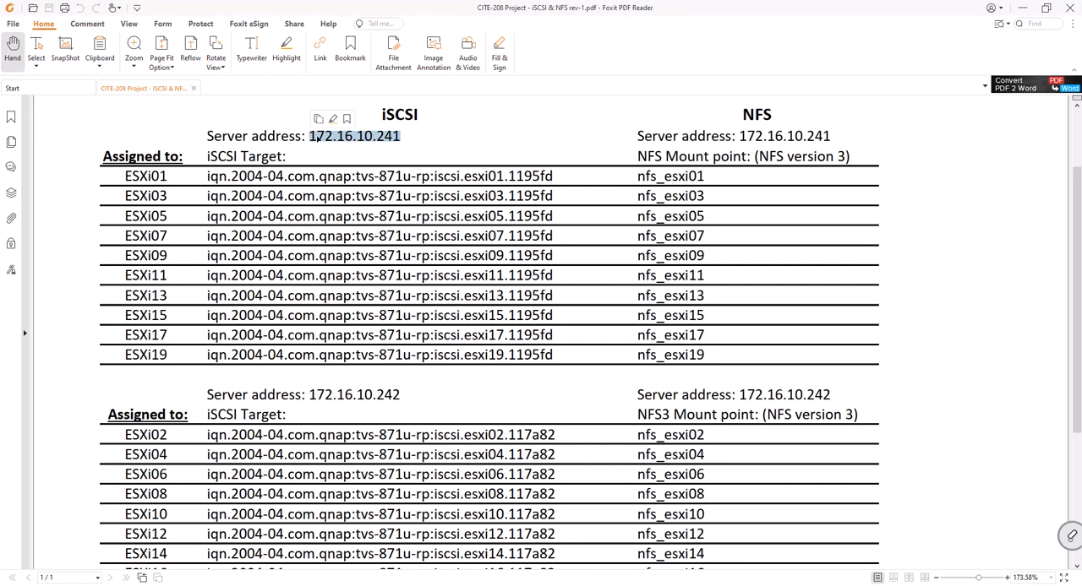
key(alt)
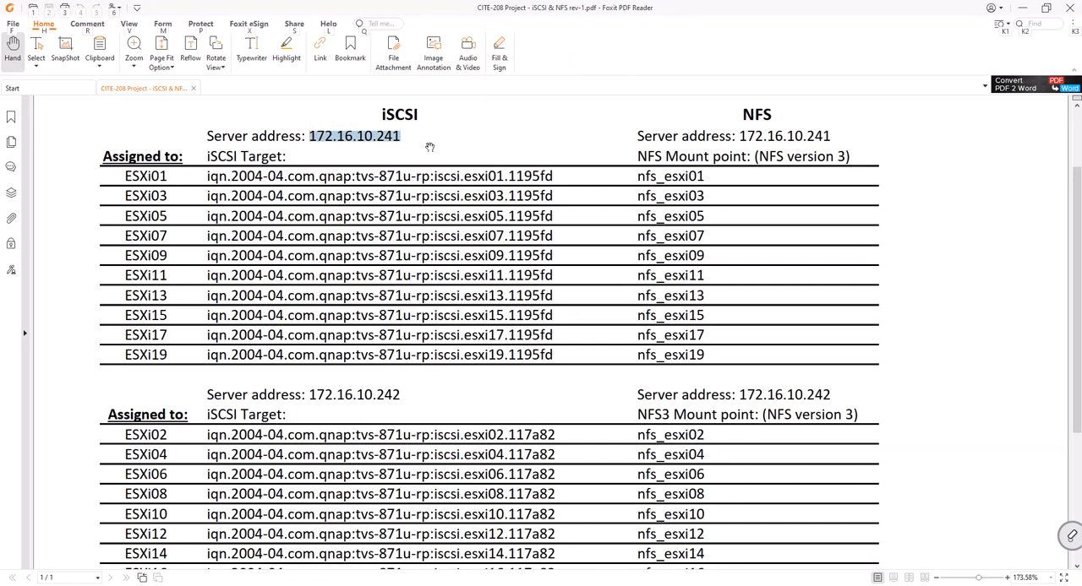
key(alt+Tab)
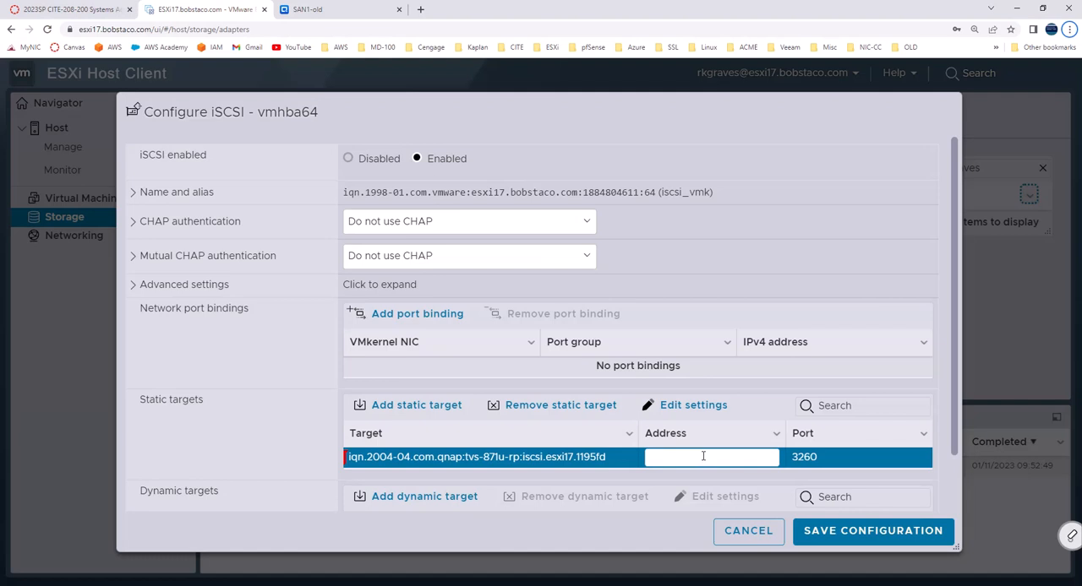
right_click(693, 457)
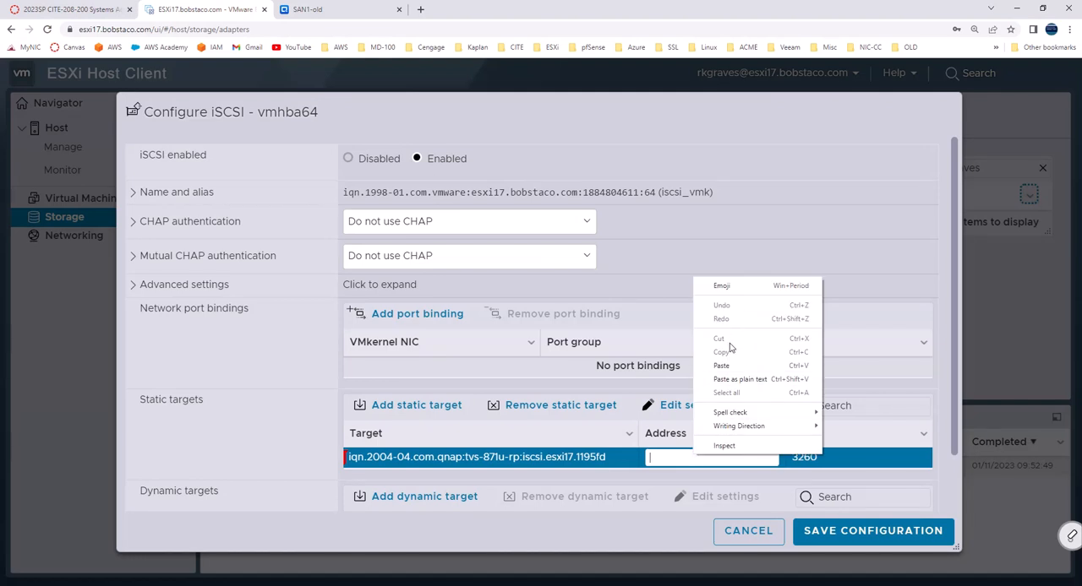
click(725, 371)
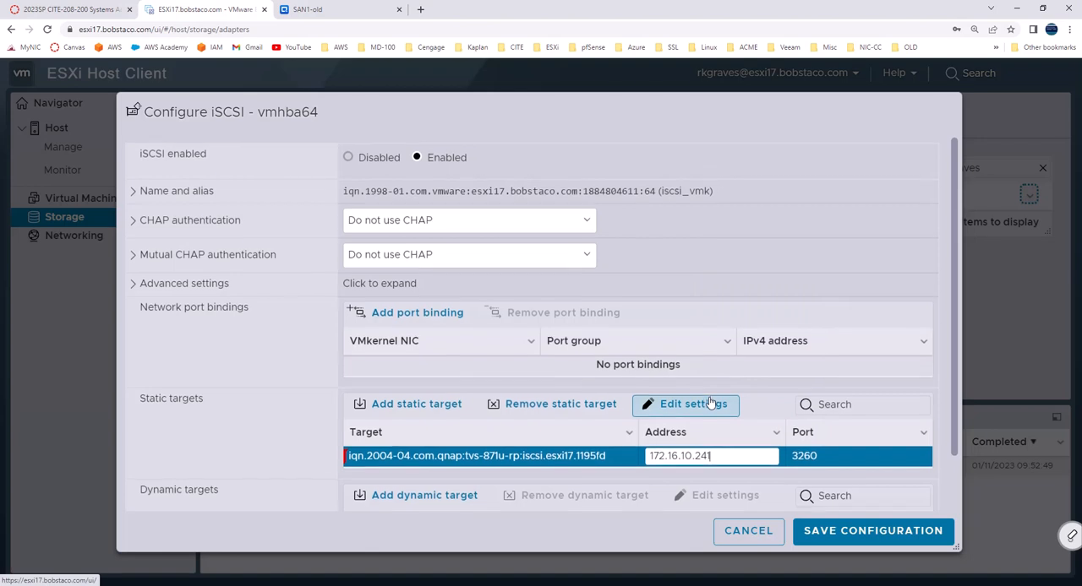
Step: Add a network port binding for the vmk0 VMkernel interface on the Management Network port group
scroll(710, 404, down, 2)
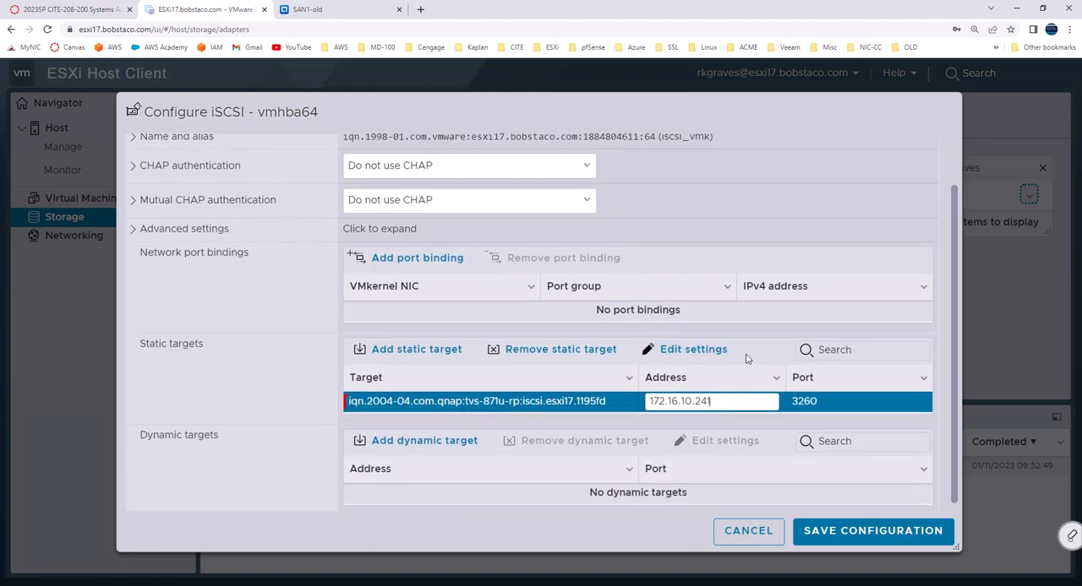
click(748, 319)
click(425, 262)
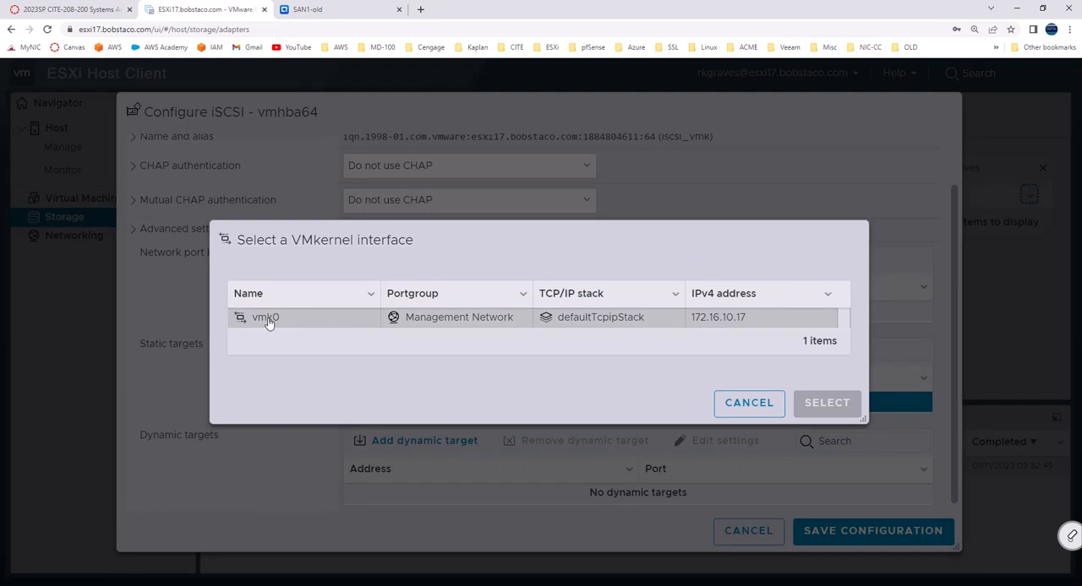
click(267, 323)
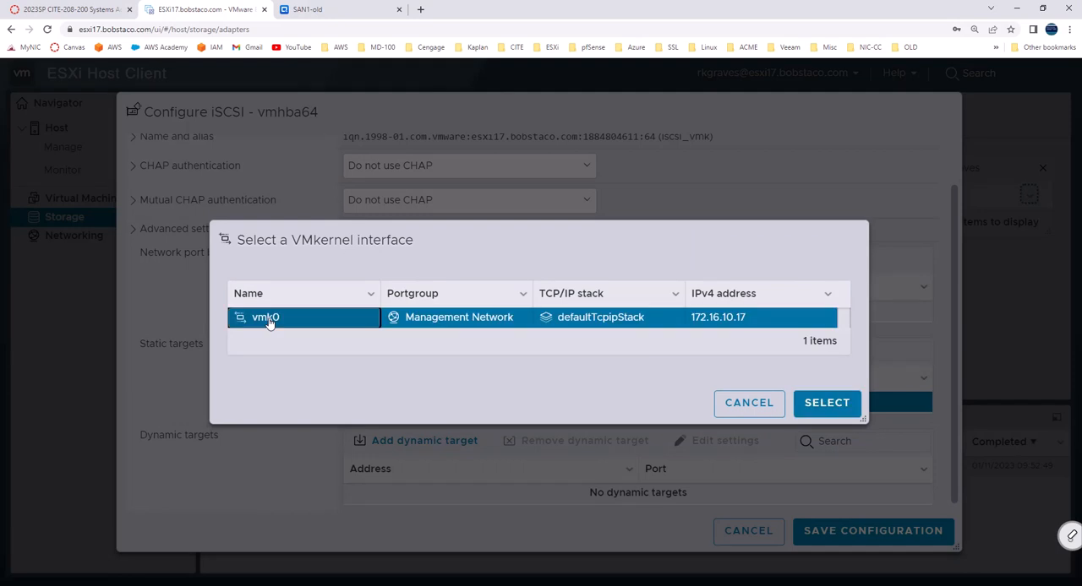
click(811, 405)
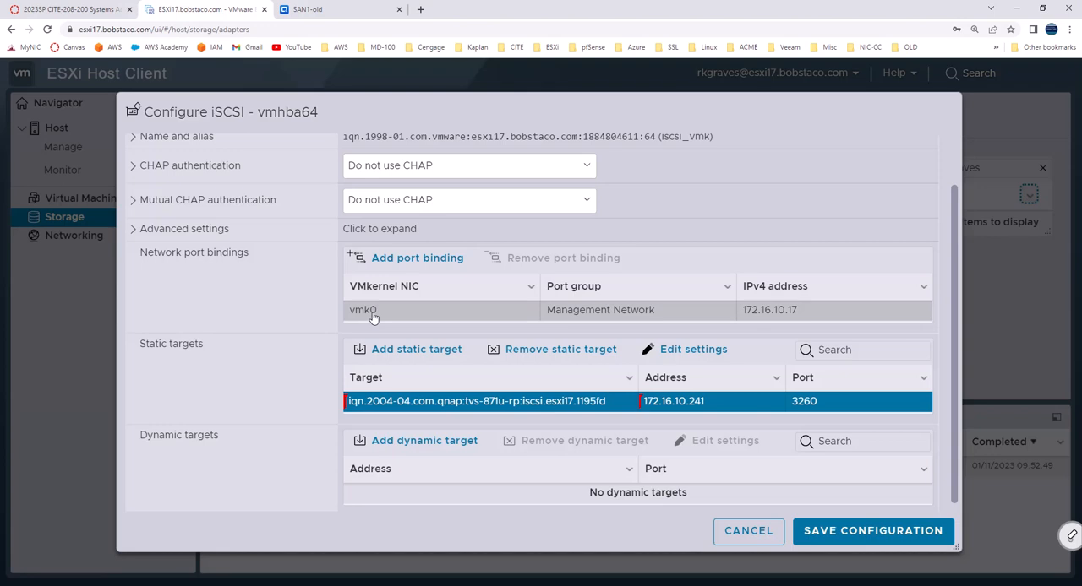
Step: Review the iSCSI settings, keeping CHAP unused, and save the configuration
scroll(294, 346, down, 1)
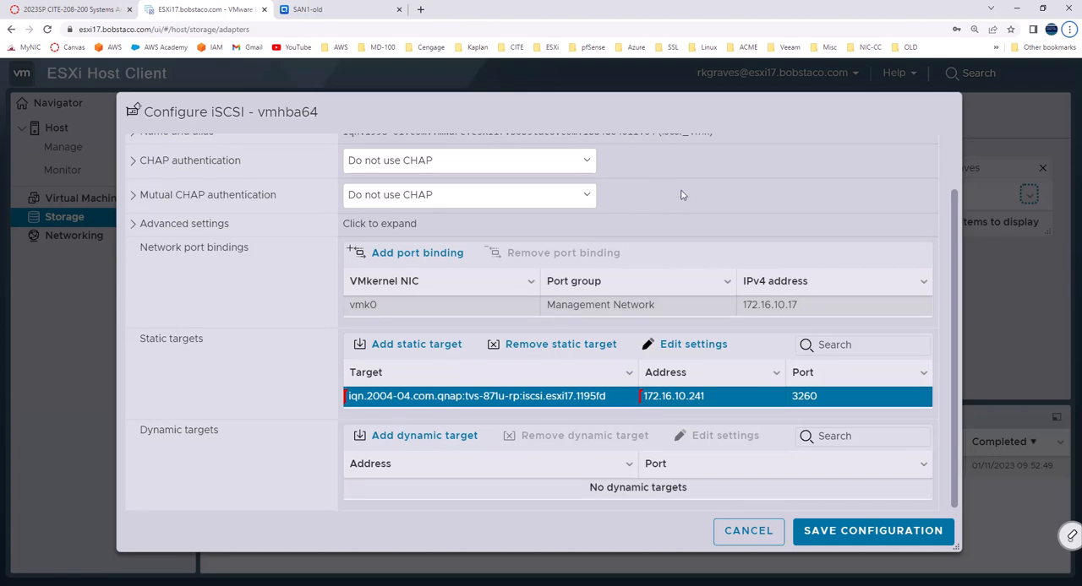
scroll(672, 189, up, 2)
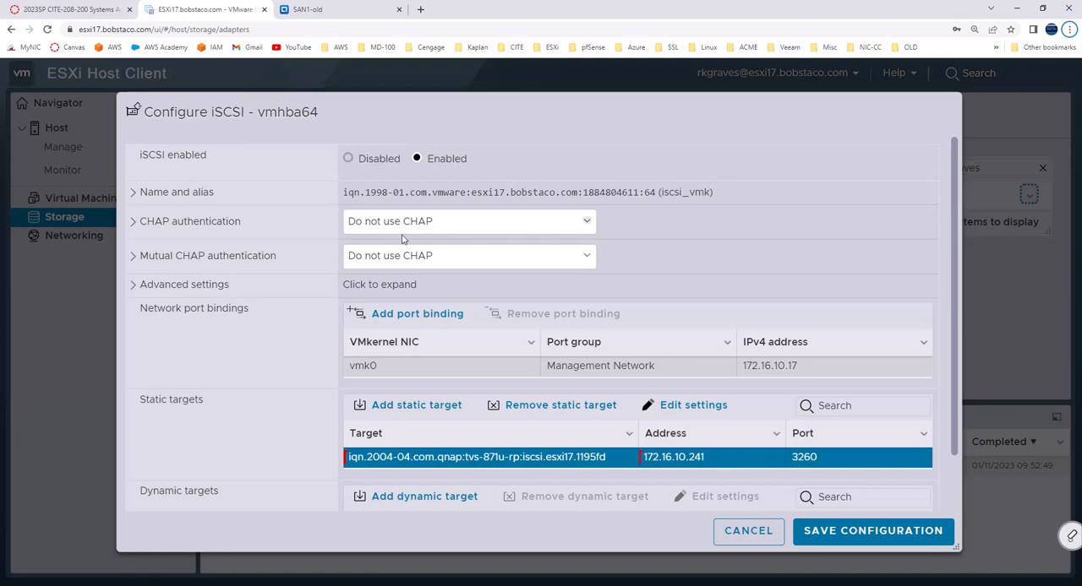
scroll(404, 226, down, 2)
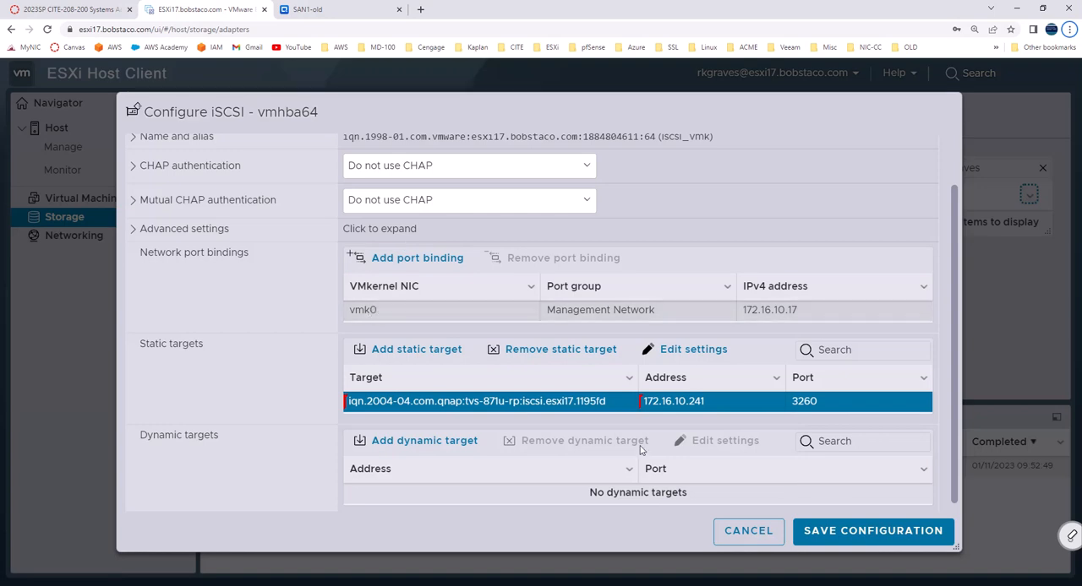
click(817, 531)
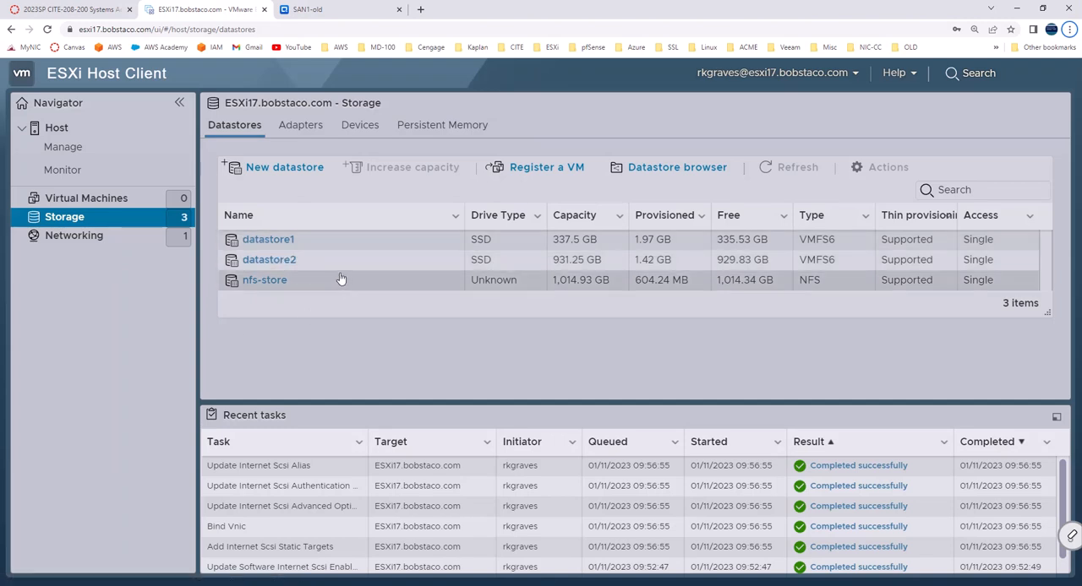
Step: Start a new VMFS datastore named iscsi-store on the 100 GB QNAP iSCSI disk after checking the host's storage devices
click(360, 127)
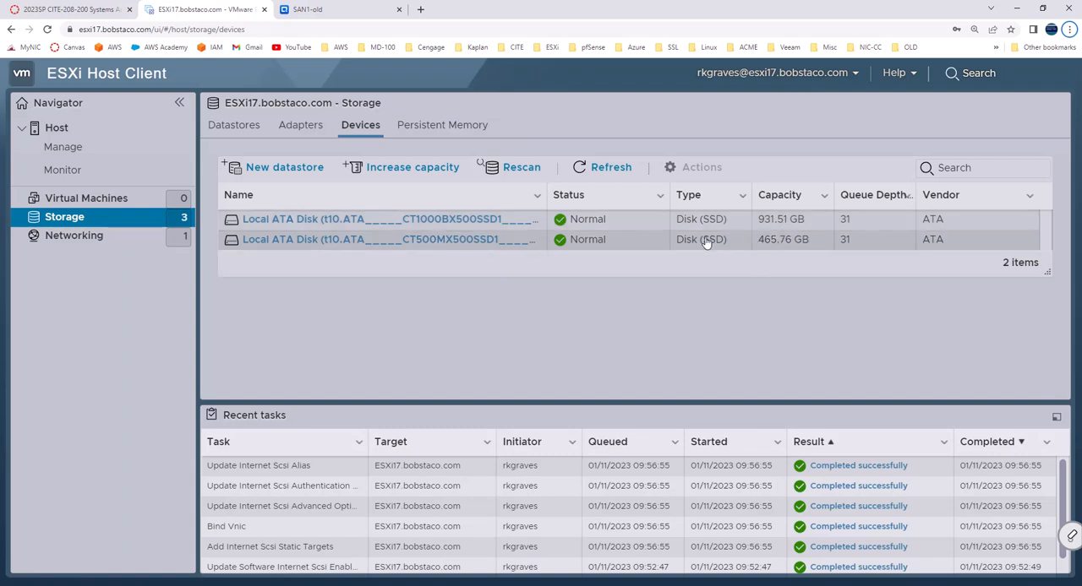
click(243, 125)
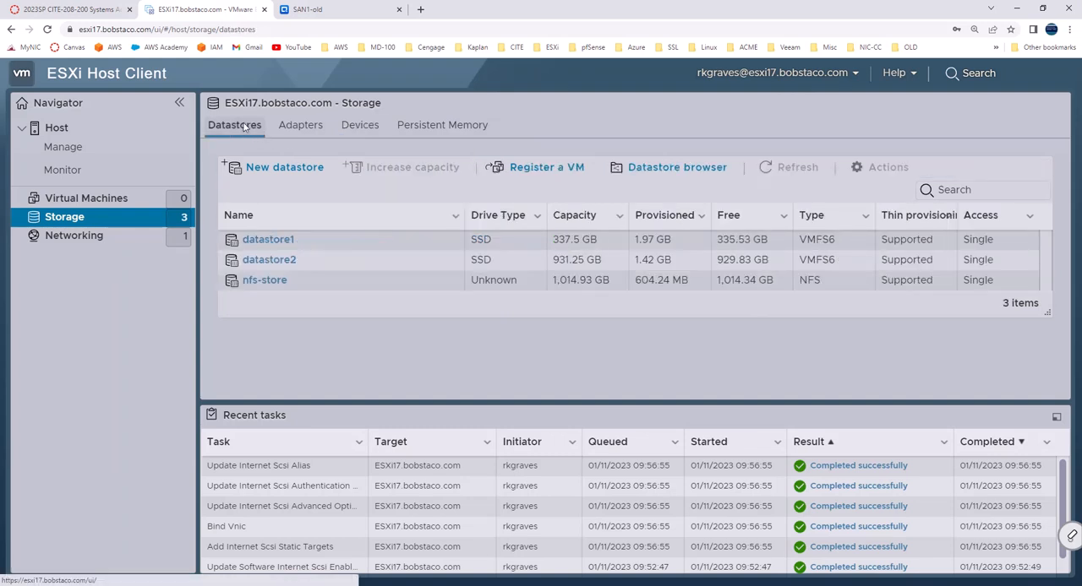
click(274, 173)
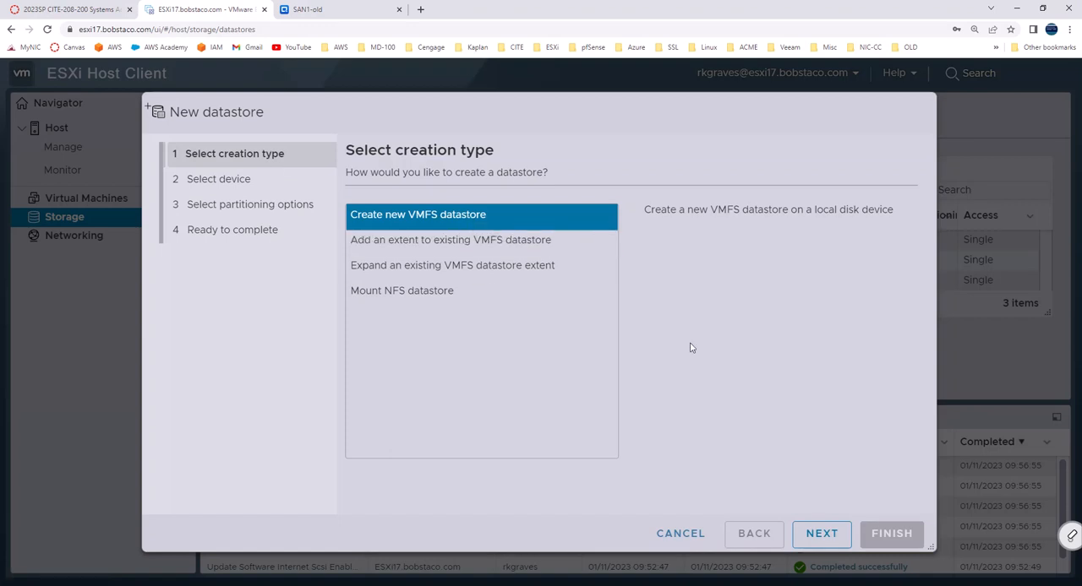
click(817, 540)
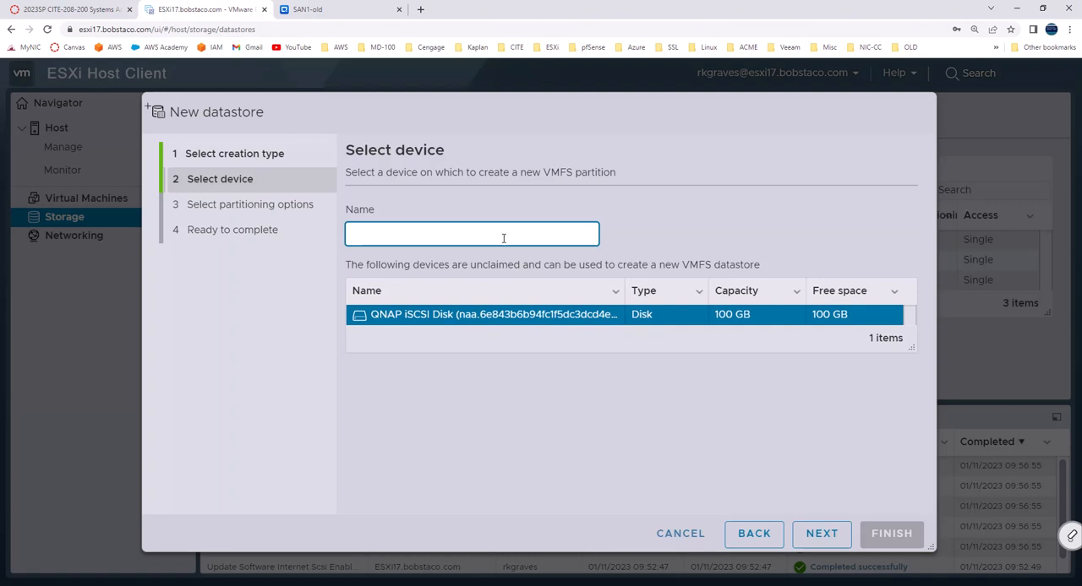
text(iscsi-store)
key(Tab)
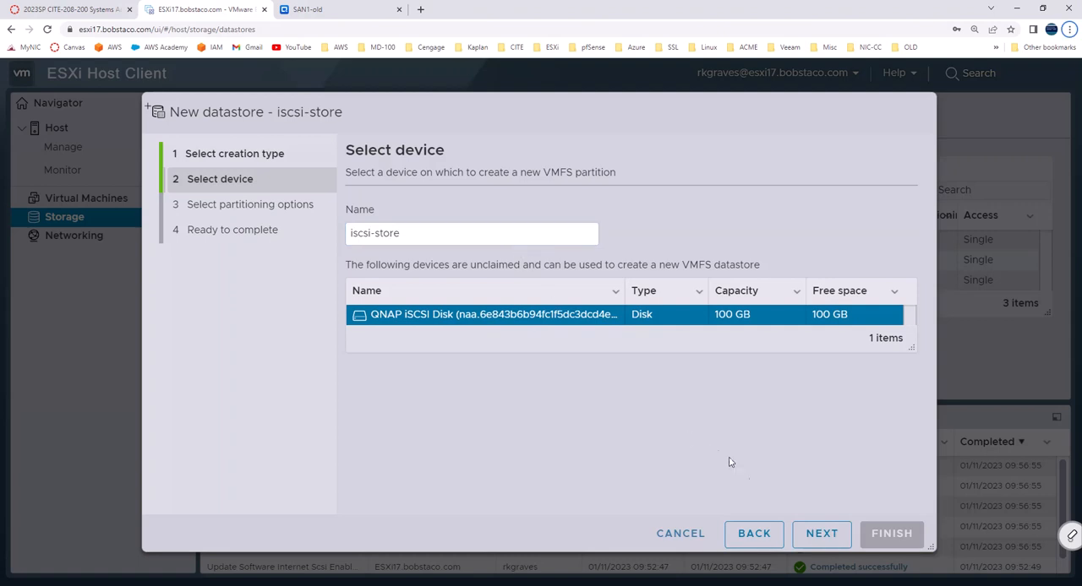
Step: Partition the full disk as VMFS 6 and create the datastore, agreeing to erase the disk's contents
click(822, 534)
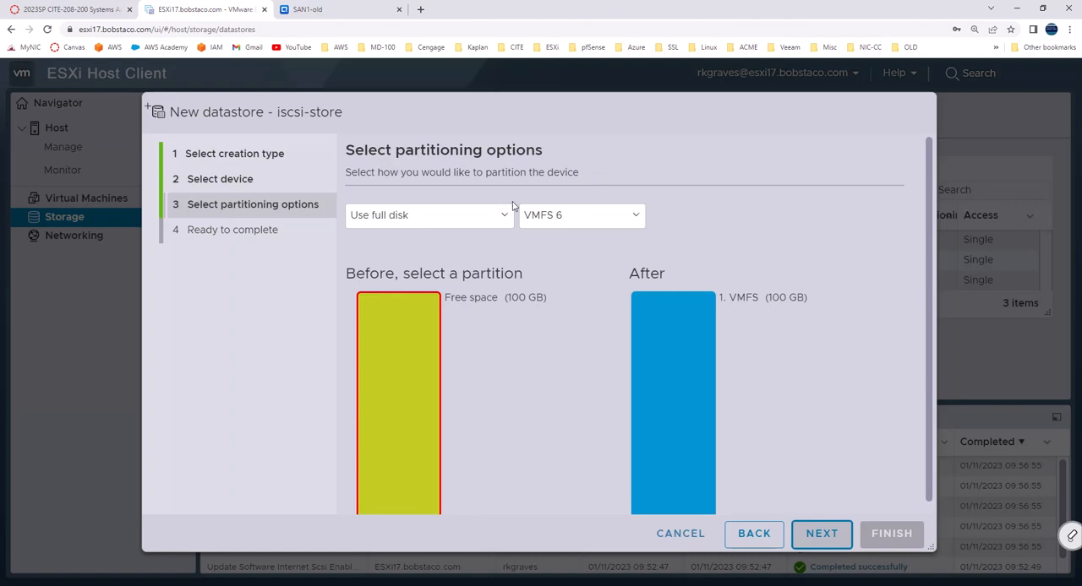
click(821, 534)
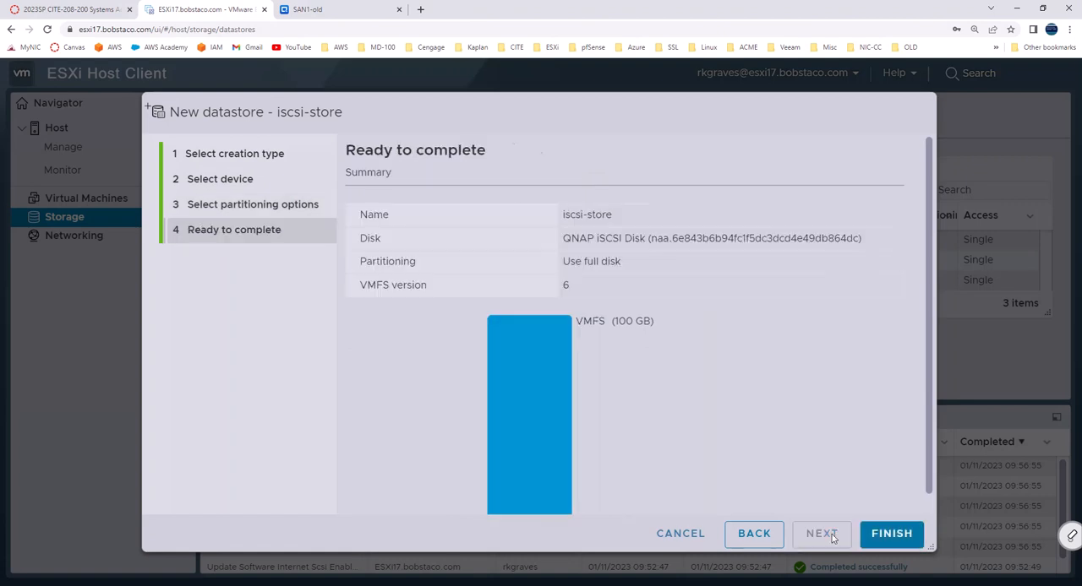
click(876, 532)
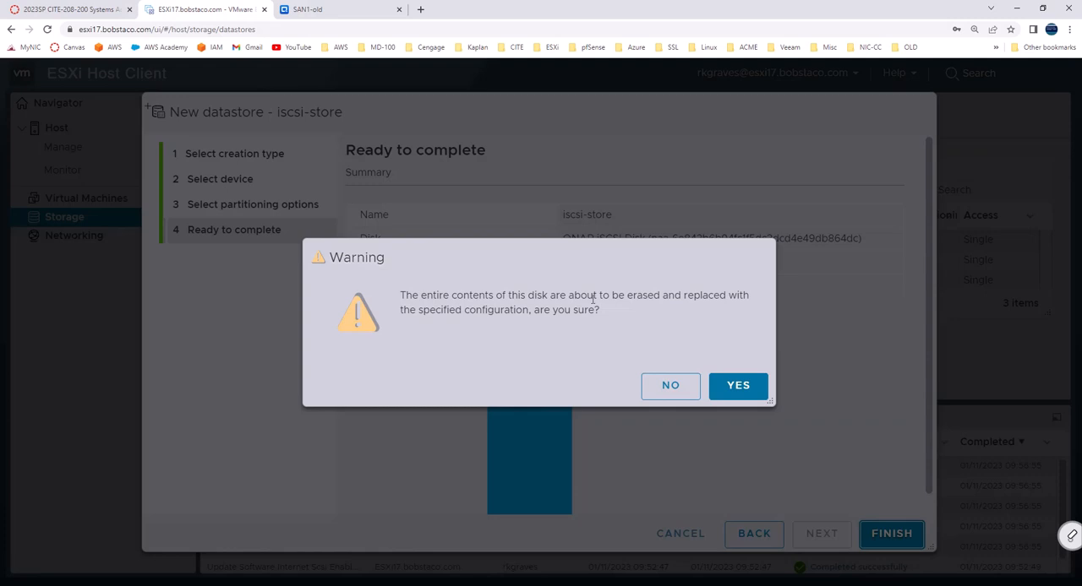
click(747, 390)
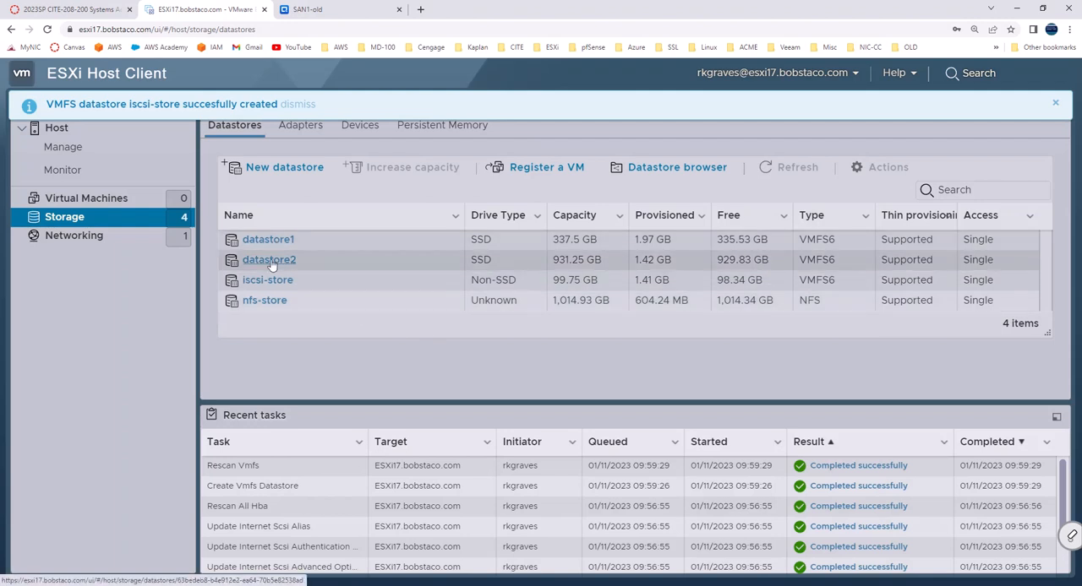
Step: Check the status of the QNAP iSCSI disk among the host's storage devices, and return to the datastore list
click(361, 126)
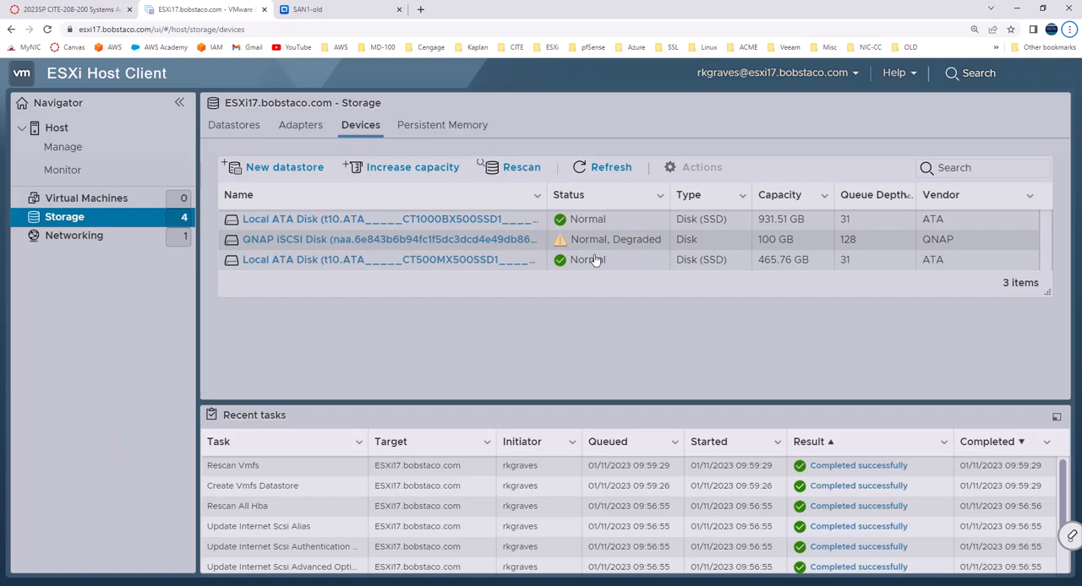
click(93, 217)
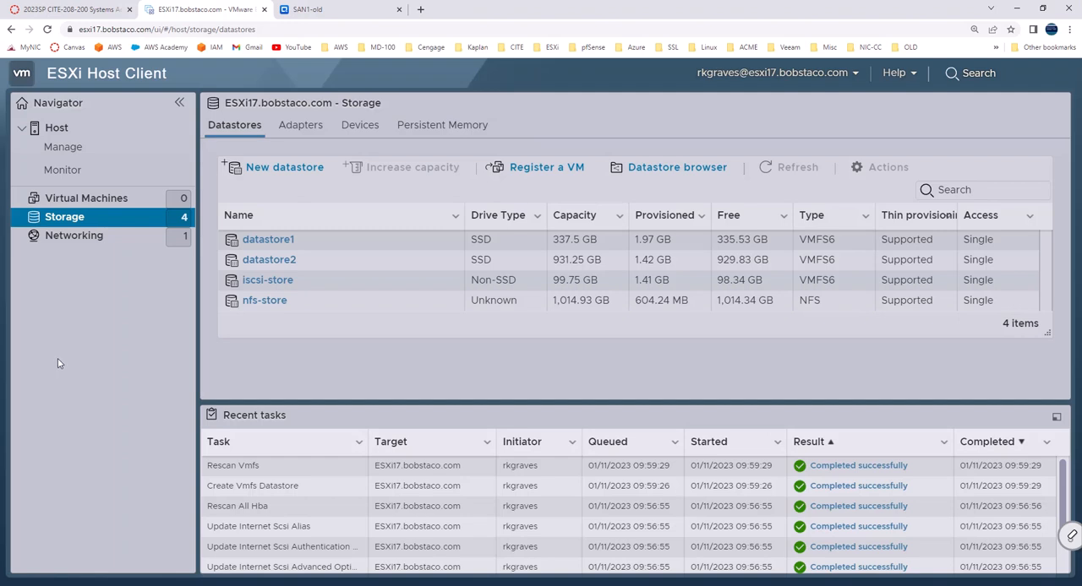
Step: Switch to the QNAP QTS page and examine the esxi01 iSCSI target's CHAP, initiator and network portal settings
key(ctrl+Tab)
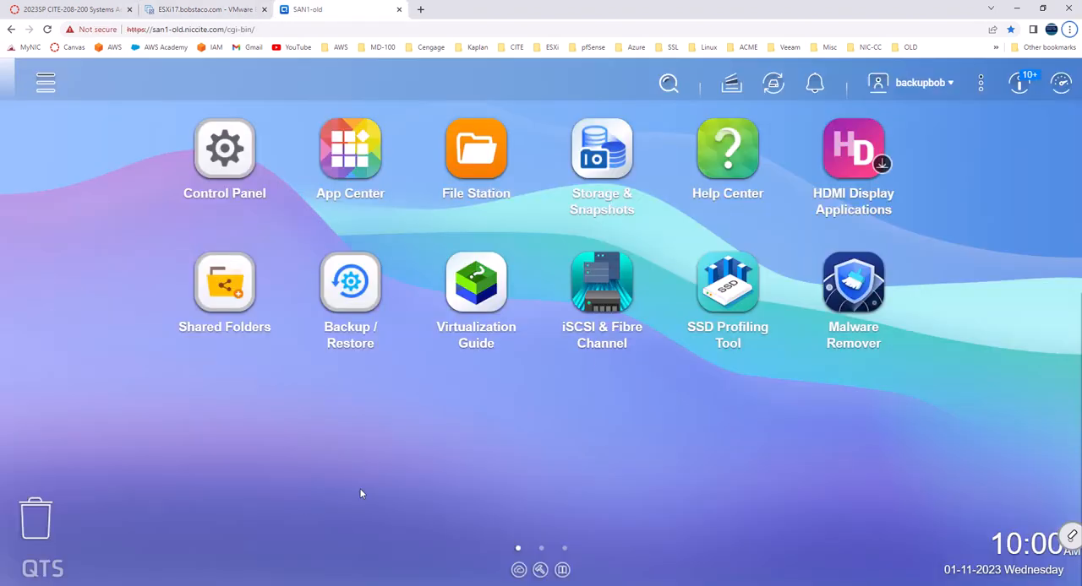
click(603, 288)
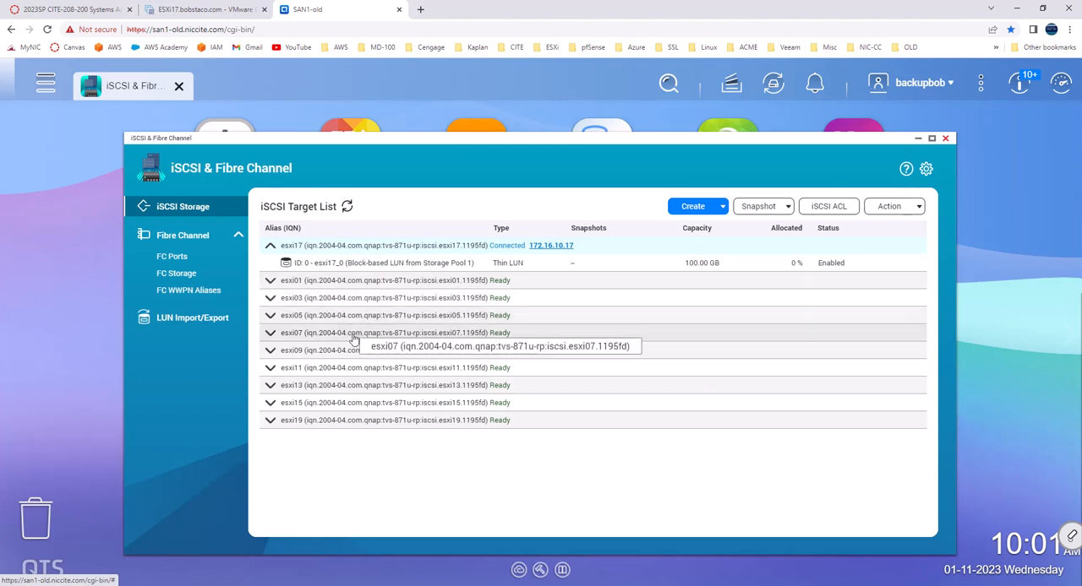
right_click(443, 287)
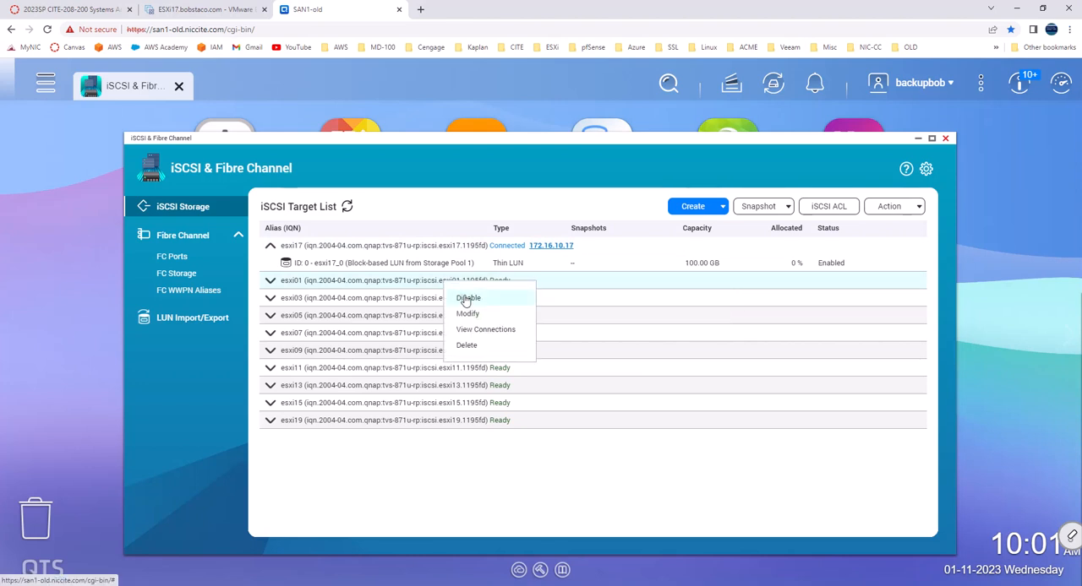
click(468, 313)
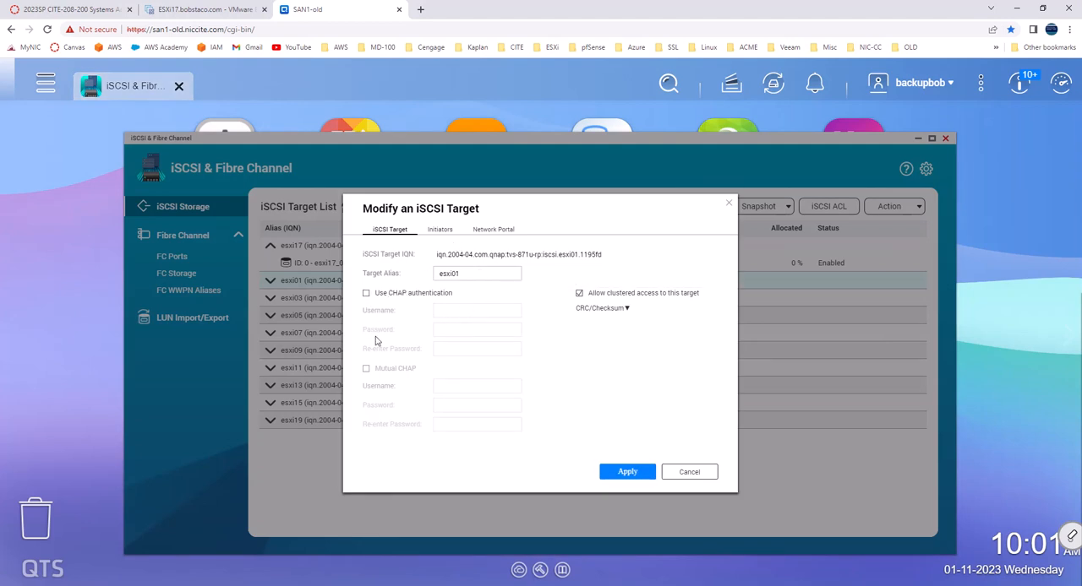
click(438, 233)
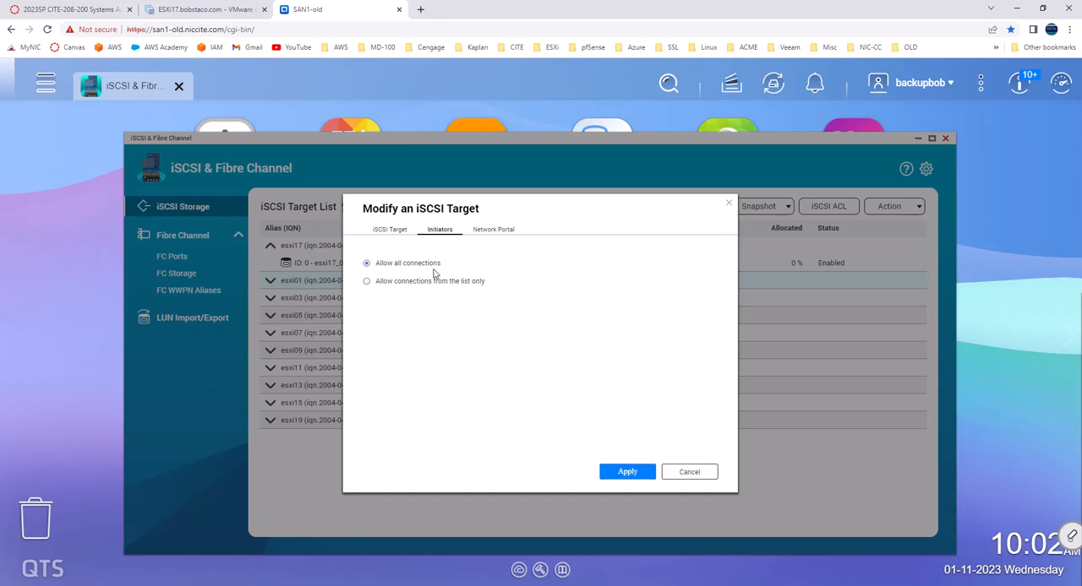
click(498, 229)
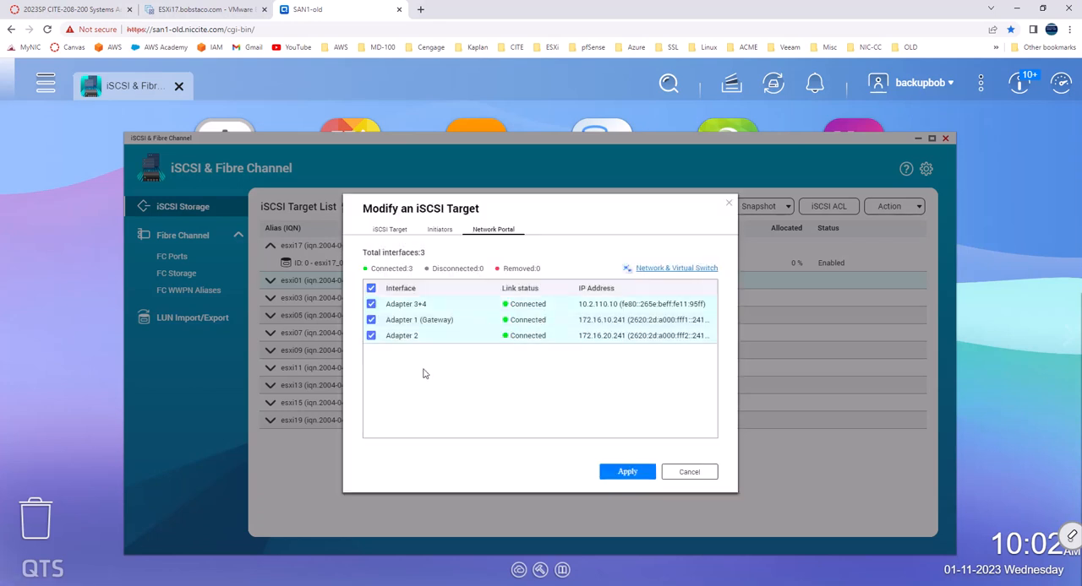